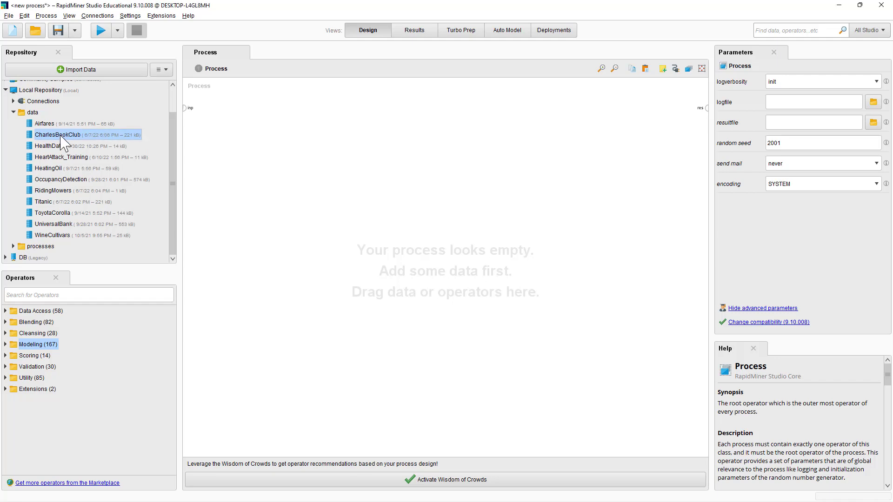
Open the CharlesBookClub dataset from the local repository and look through its book category columns and rows.
double_click(61, 135)
scroll(291, 253, "down", 4)
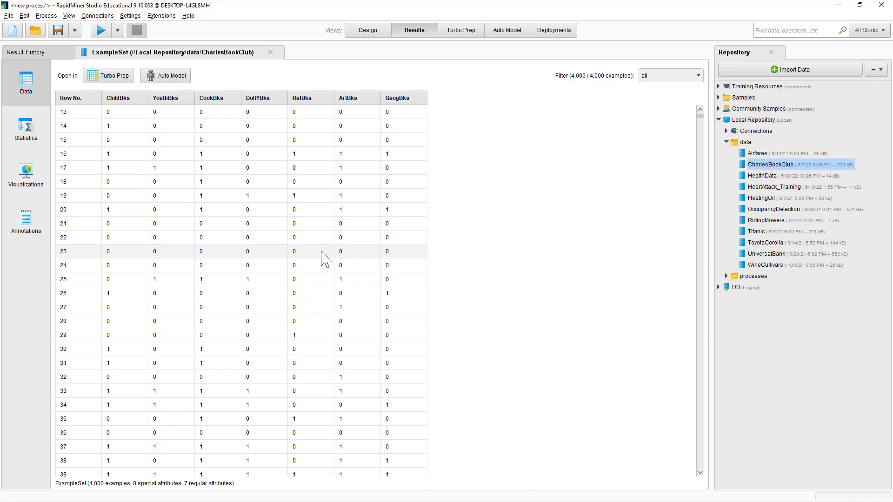
scroll(326, 263, "down", 1)
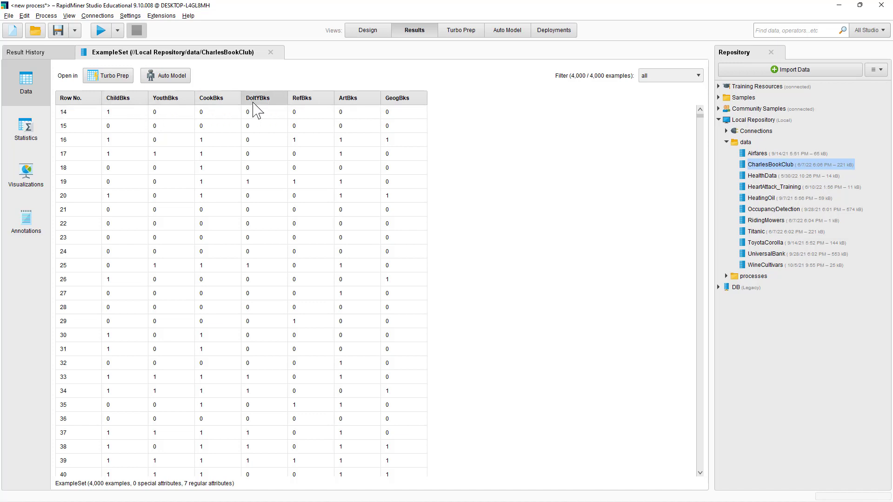
scroll(278, 171, "down", 2)
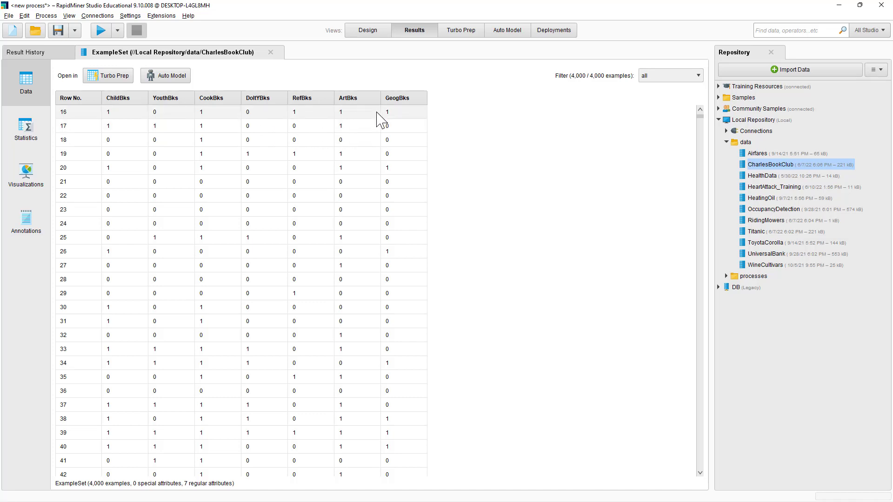
Add the CharlesBookClub data to the process design and feed its output into a new Numerical to Binominal operator.
left_click(360, 30)
left_click_drag(59, 136, 259, 135)
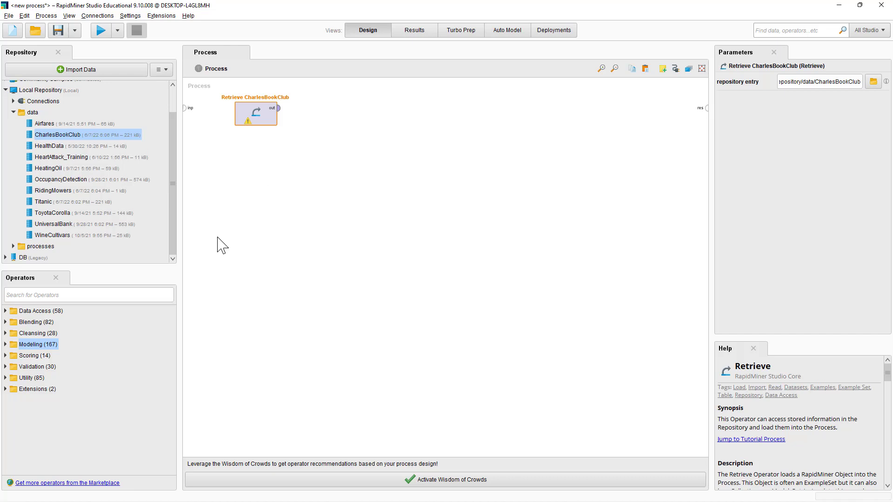
left_click(52, 295)
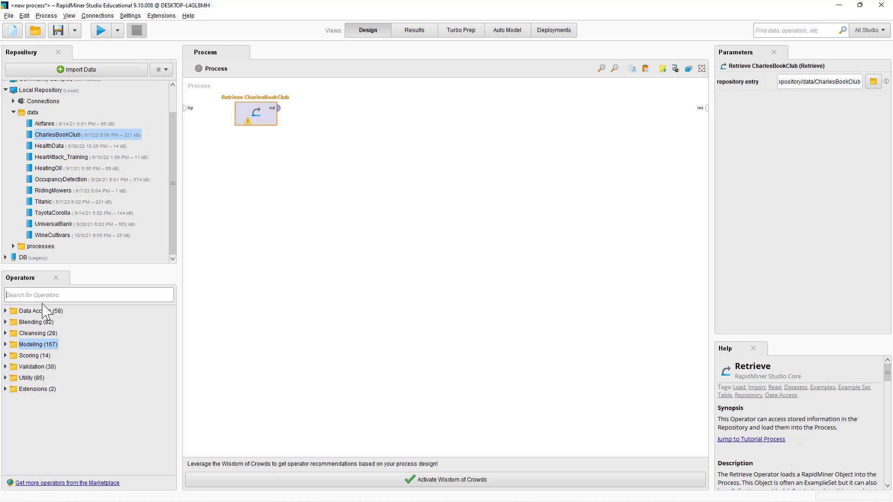
type("numeric t")
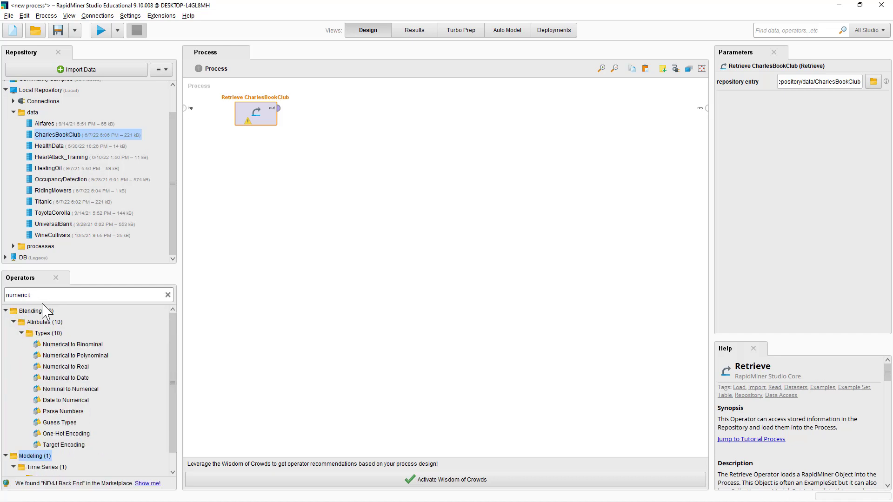
left_click_drag(77, 344, 254, 175)
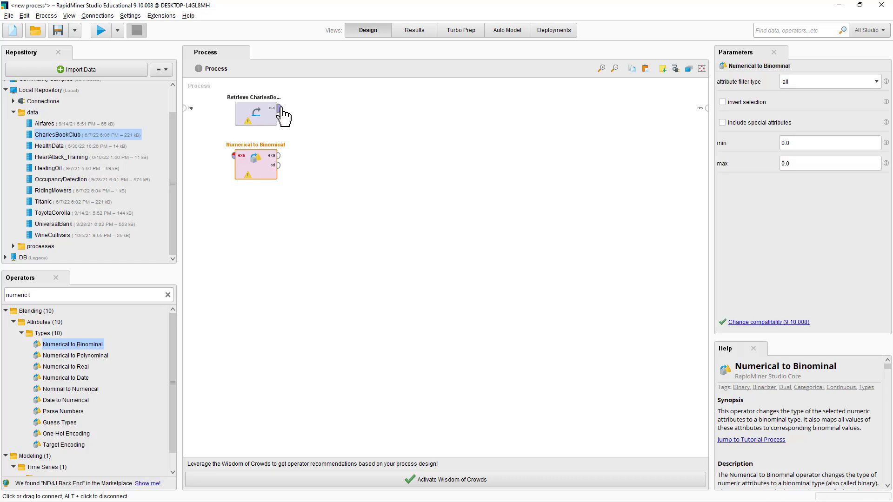
left_click(278, 108)
left_click(234, 156)
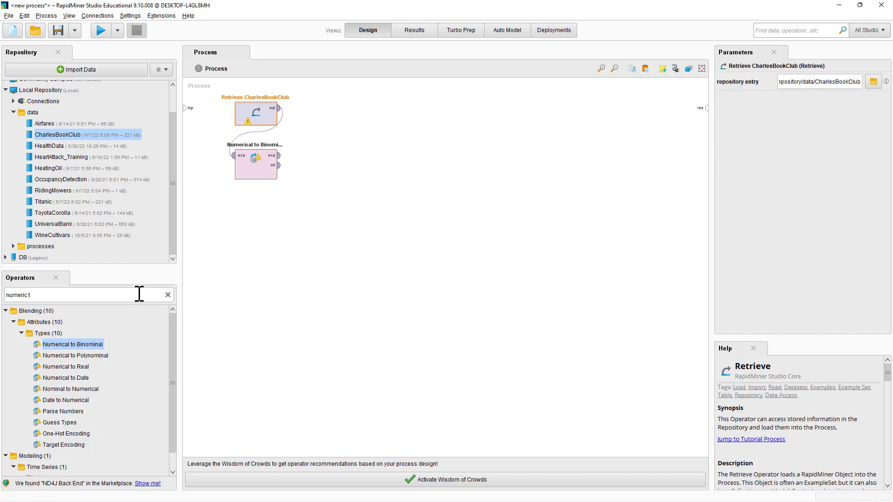
Add an FP-Growth operator fed by the Numerical to Binominal example output and set its min support to 0.1.
left_click(88, 295)
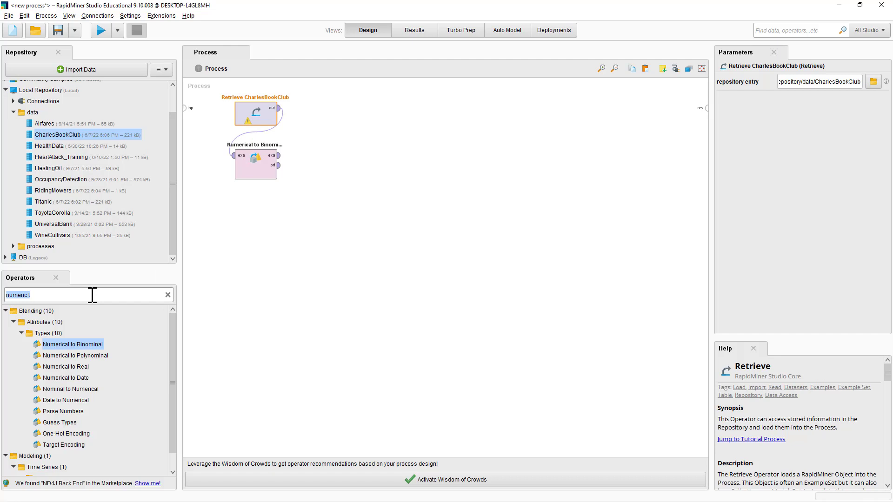
type("fp gro")
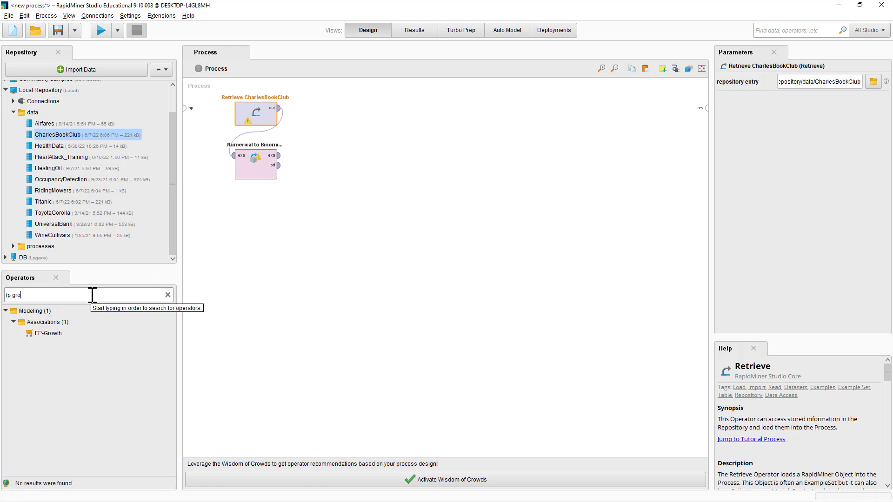
type("w")
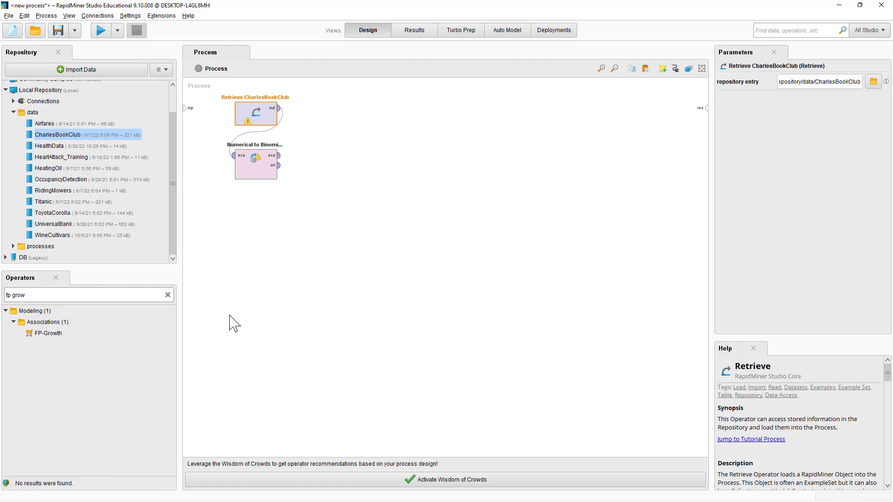
left_click_drag(46, 334, 355, 183)
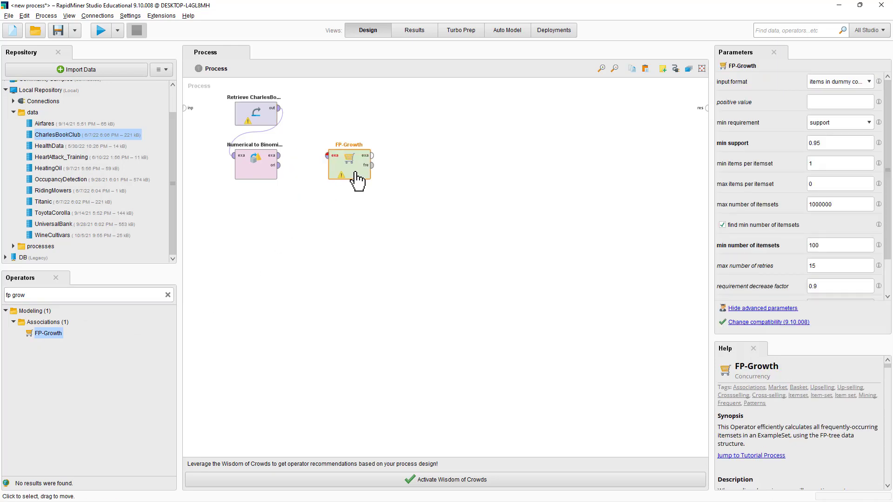
left_click(279, 156)
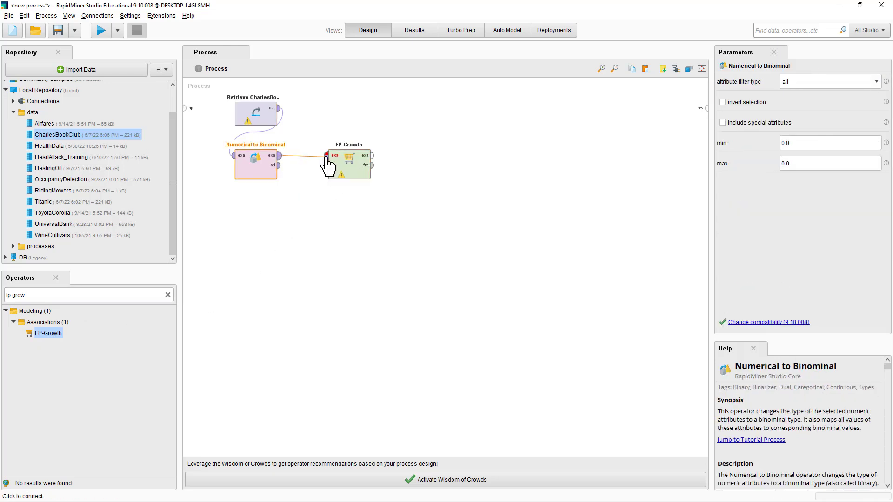
left_click(327, 156)
left_click(350, 179)
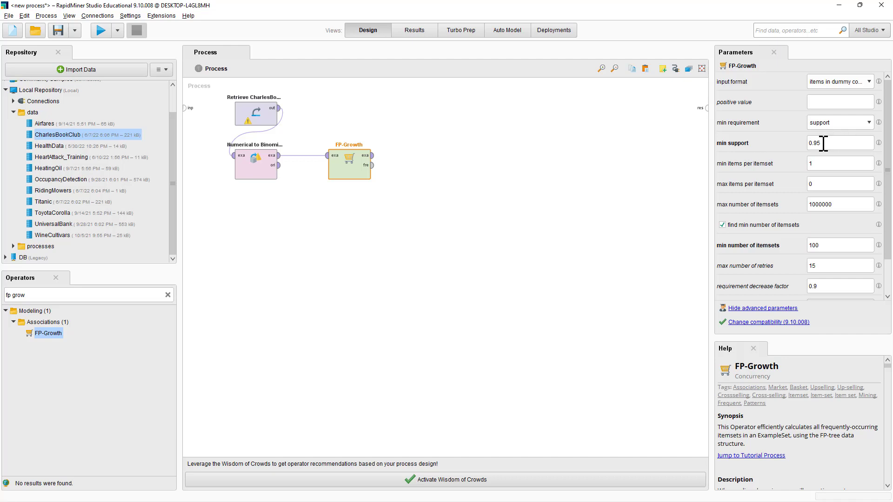
left_click_drag(823, 143, 816, 143)
Add a Create Association Rules operator and connect FP-Growth's frequent item sets output to its item sets input.
left_click_drag(48, 308, 42, 295)
left_click(48, 295)
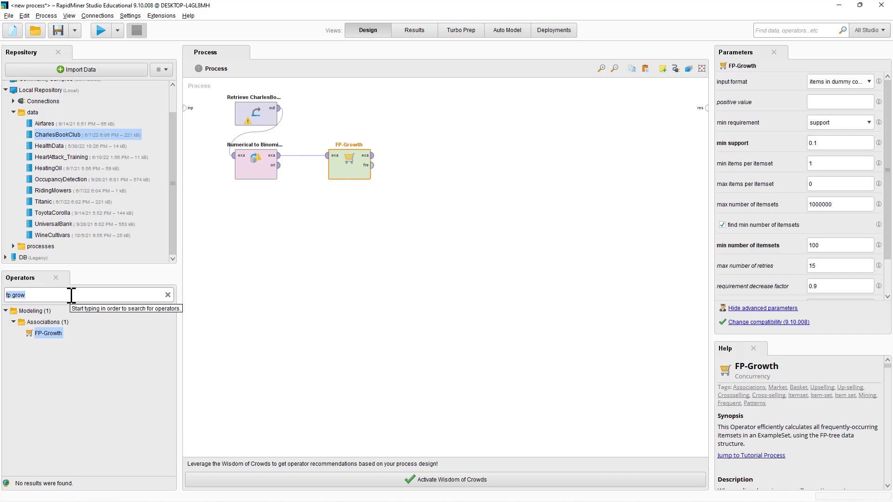
type("ass")
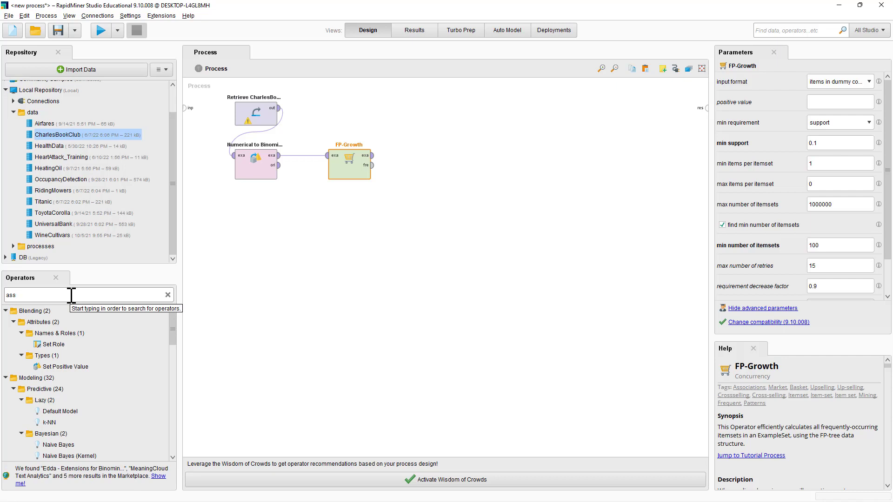
type("o")
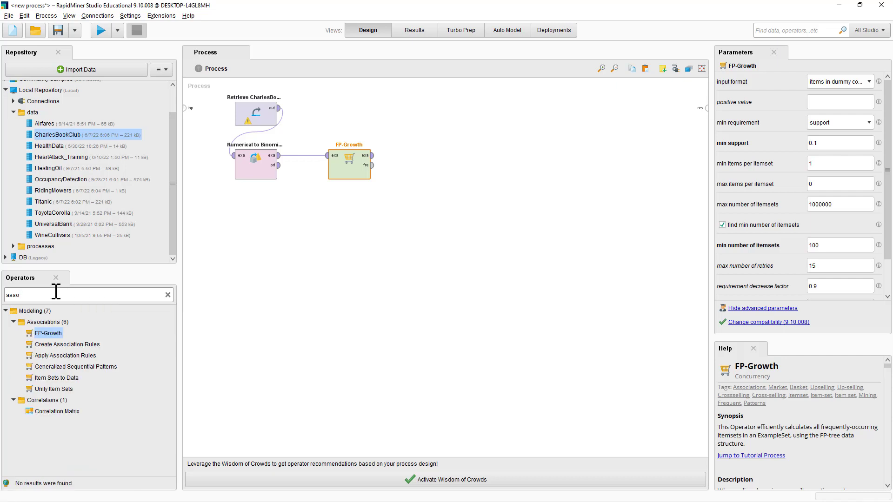
left_click(64, 345)
left_click_drag(64, 347, 430, 166)
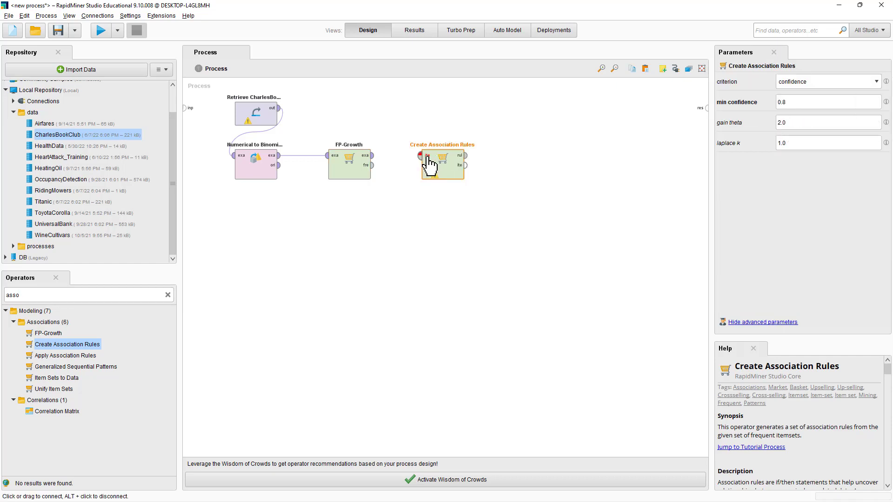
left_click(374, 168)
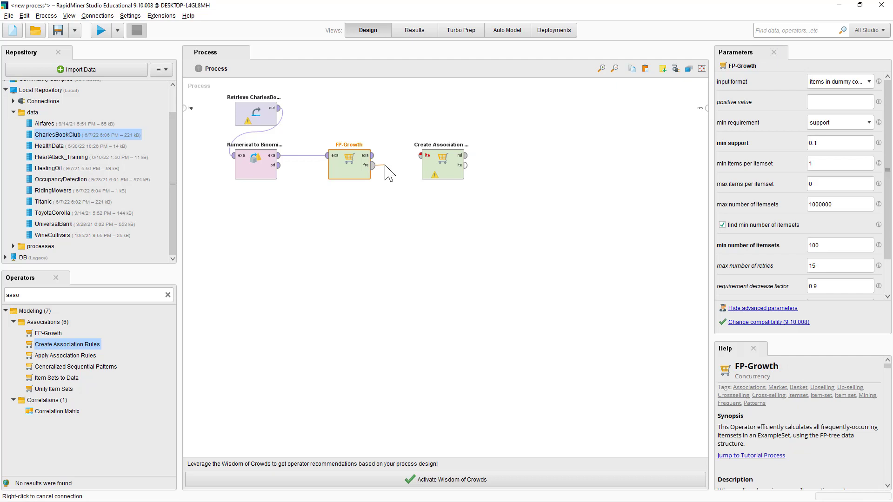
left_click(421, 158)
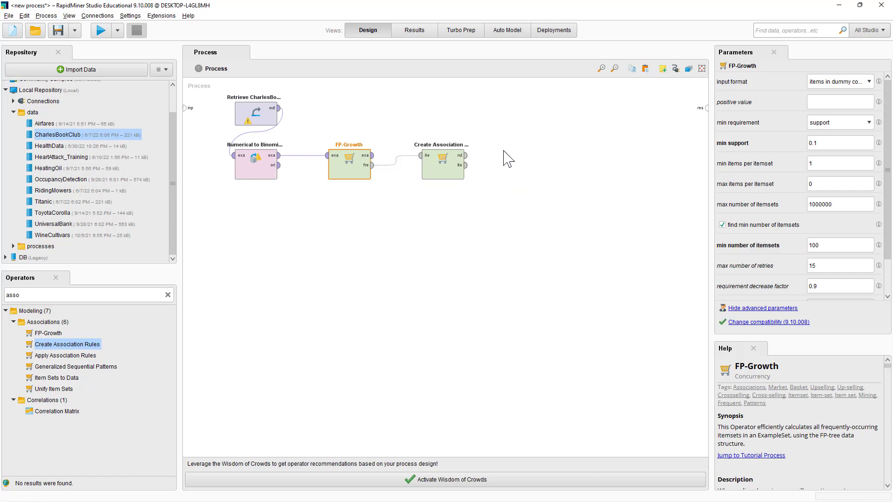
Connect both the rules and item sets outputs of Create Association Rules to the process result ports.
left_click(466, 155)
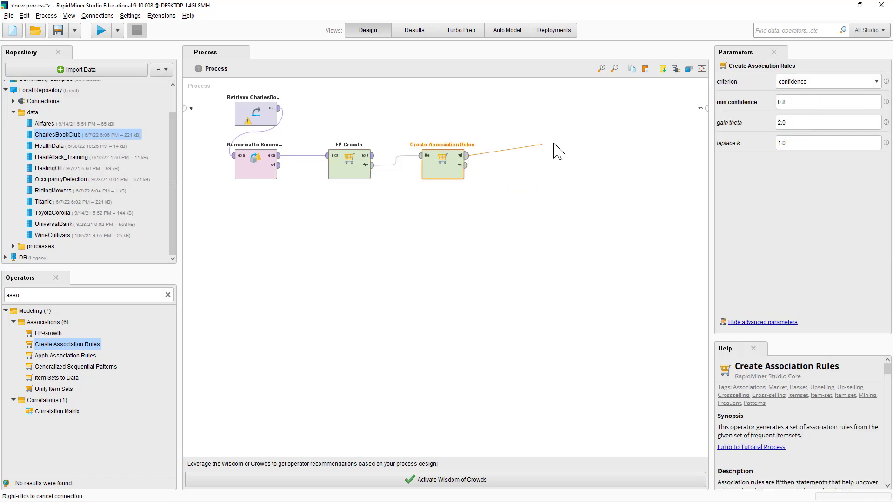
left_click(706, 108)
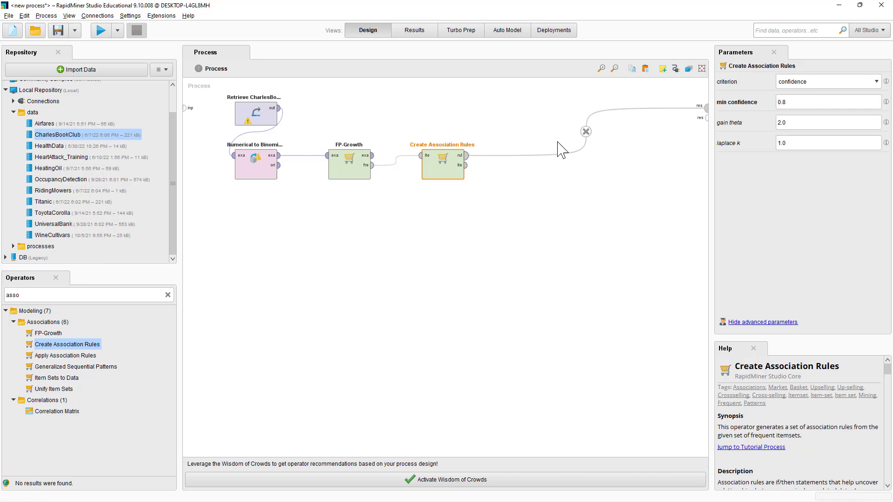
left_click(467, 166)
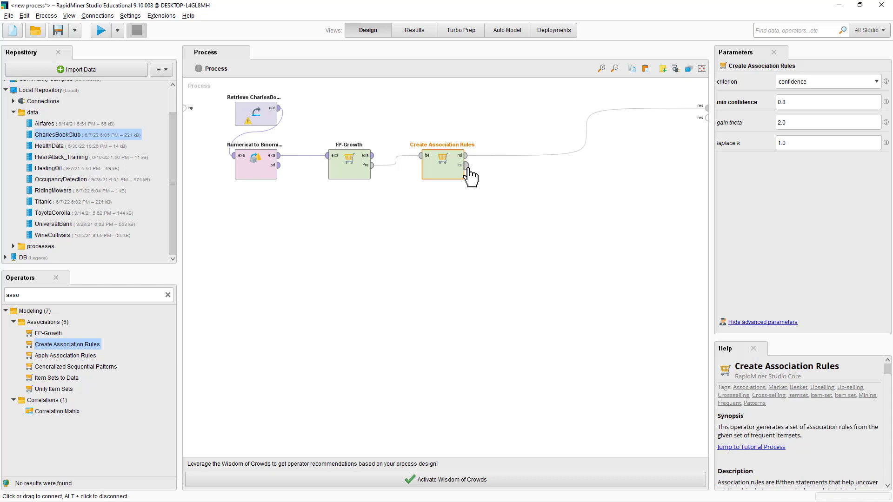
left_click(706, 119)
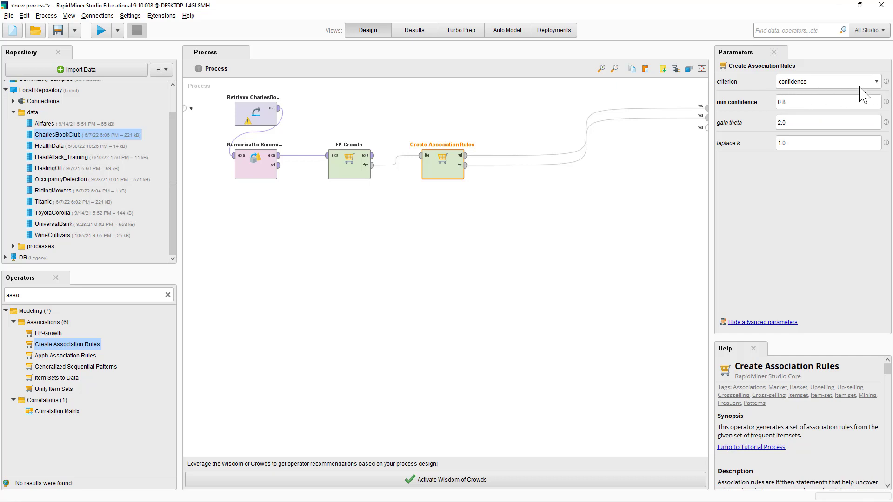
Set the Create Association Rules criterion to lift with a min criterion value of 1.
left_click(879, 82)
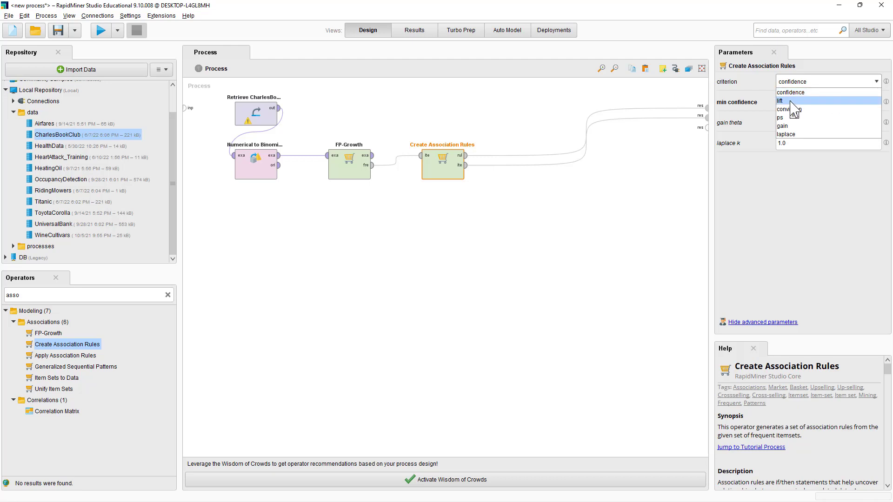
left_click(791, 102)
left_click(822, 103)
key("BackSpace")
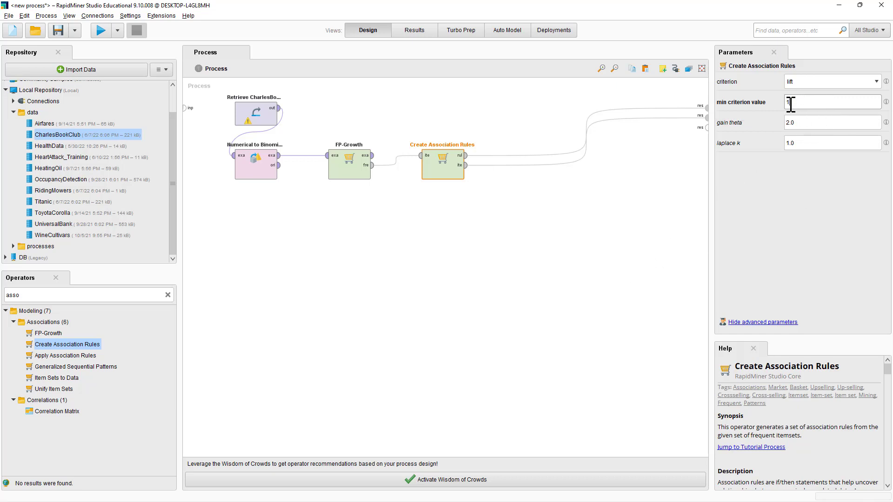
left_click(673, 188)
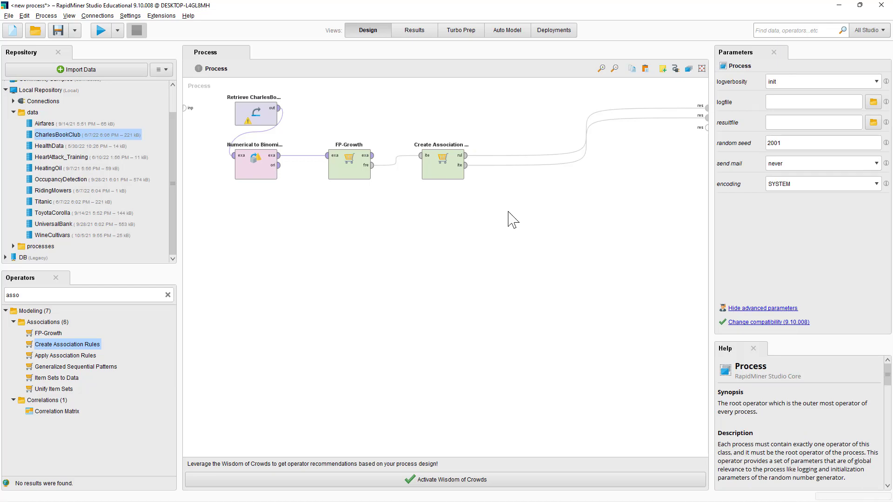
Run the process and look through the full list of frequent item sets from FP-Growth.
left_click(101, 30)
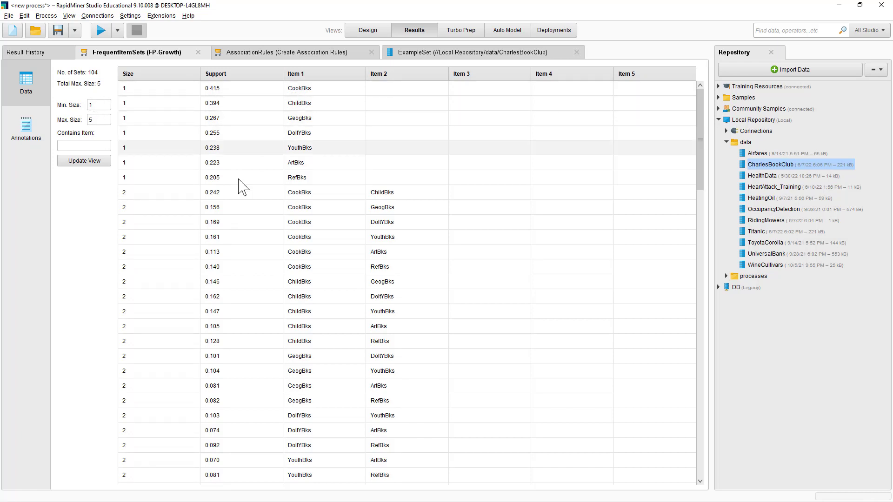
left_click_drag(701, 175, 710, 465)
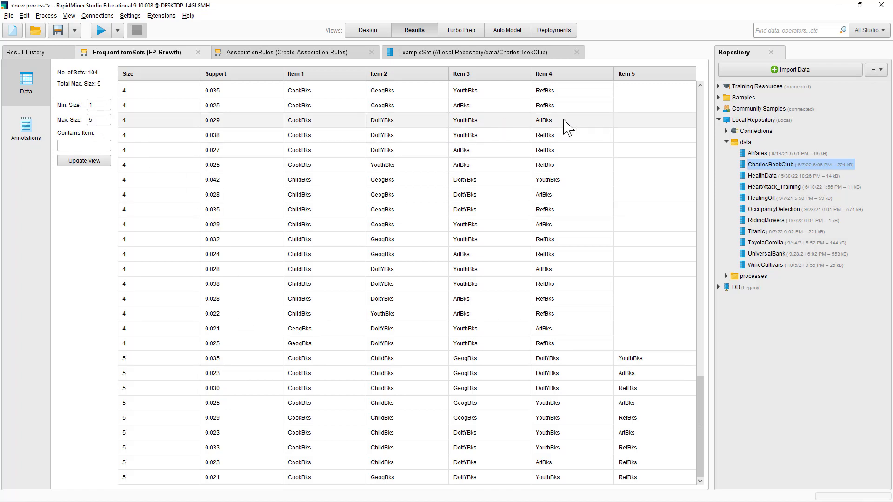
left_click_drag(700, 384, 700, 170)
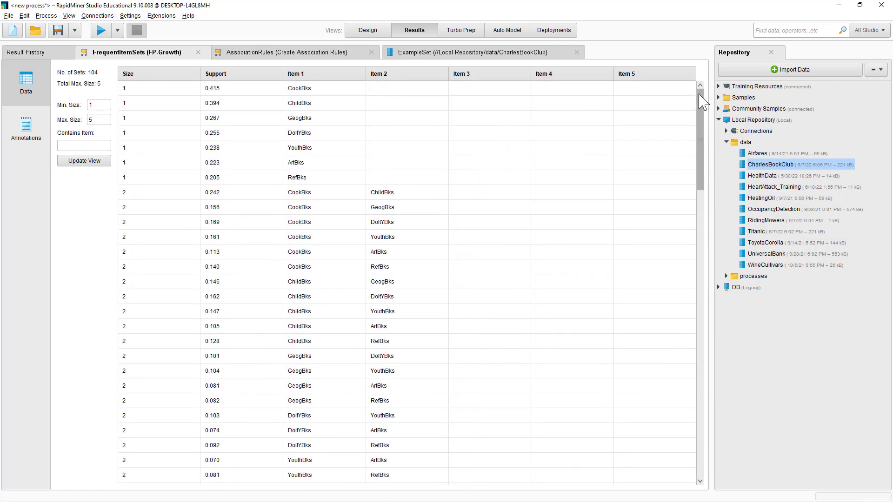
Filter the frequent item sets to a minimum size of 3 and a maximum size of 3.
double_click(98, 104)
type("3")
double_click(97, 120)
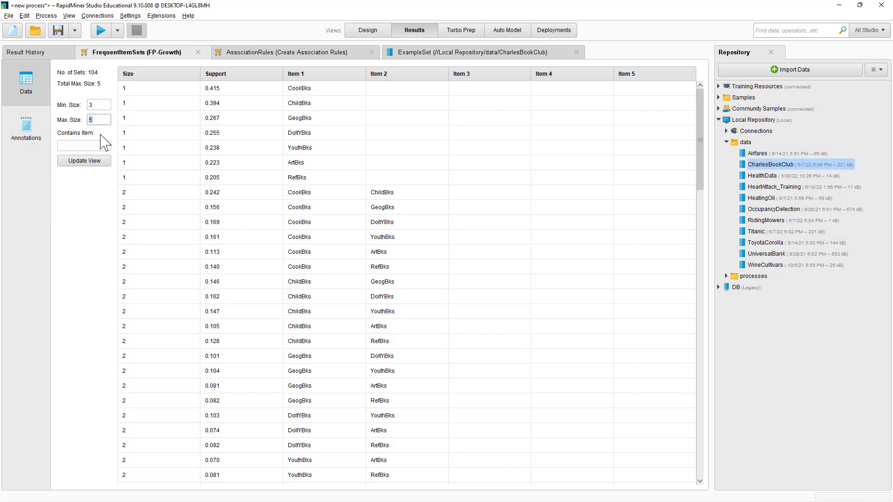
type("3")
left_click(86, 161)
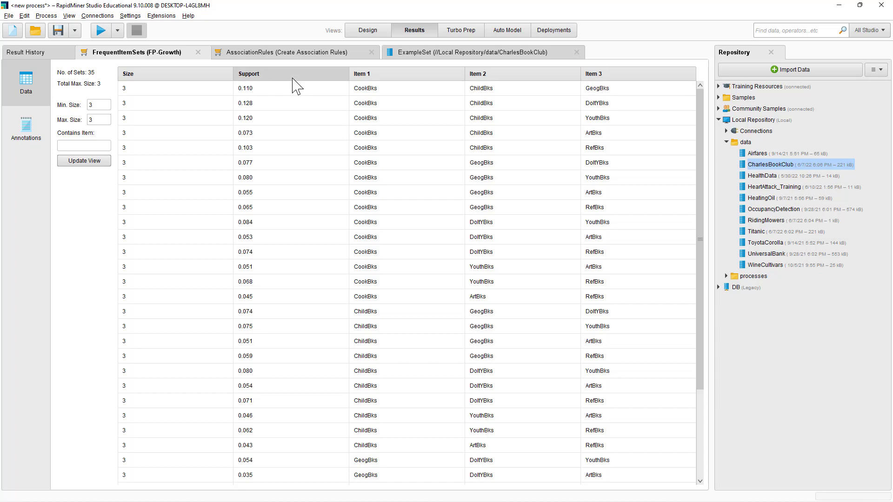
Show the generated association rules and sort them by lift in descending order.
left_click(284, 53)
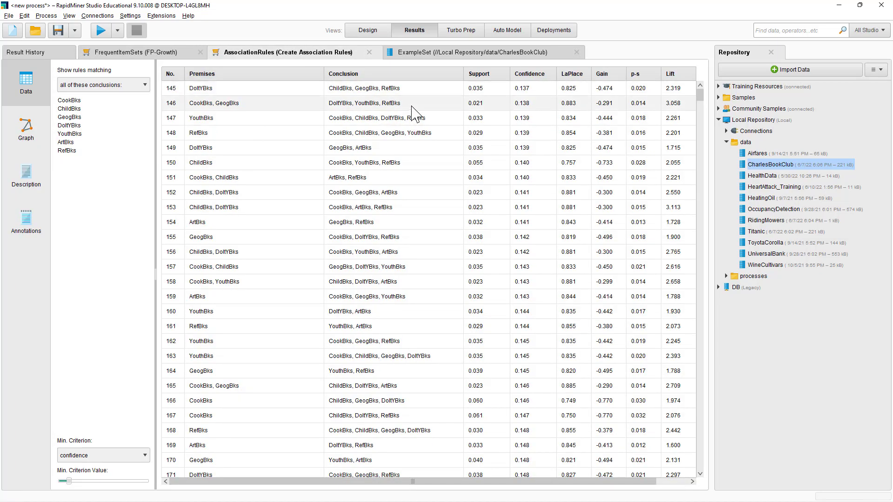
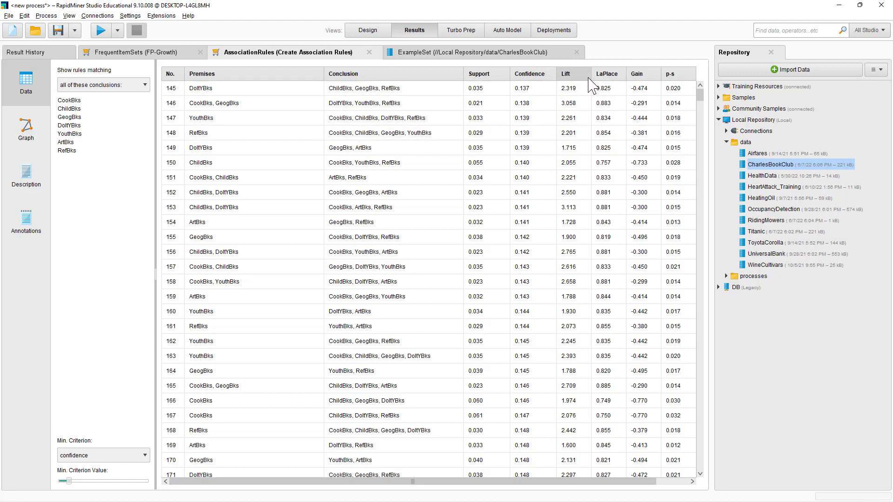
left_click(573, 78)
left_click(573, 78)
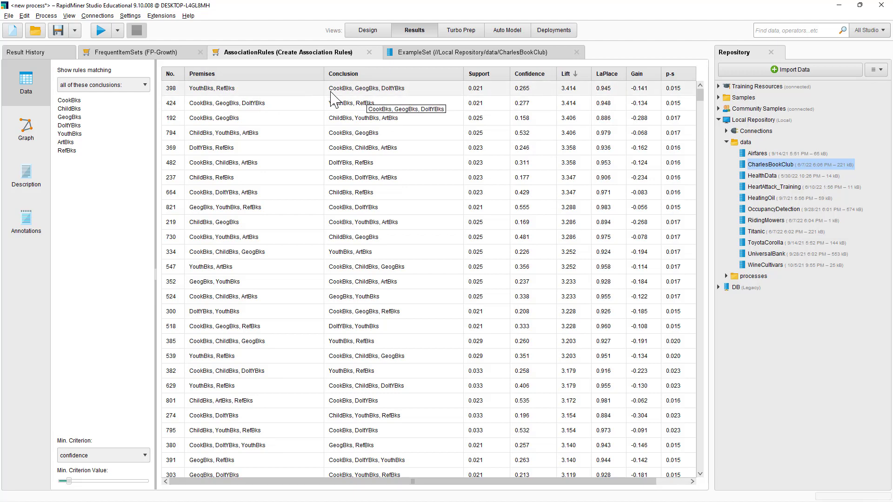
Filter the association rules to those whose conclusions contain both ChildBks and GeogBks.
left_click(73, 111)
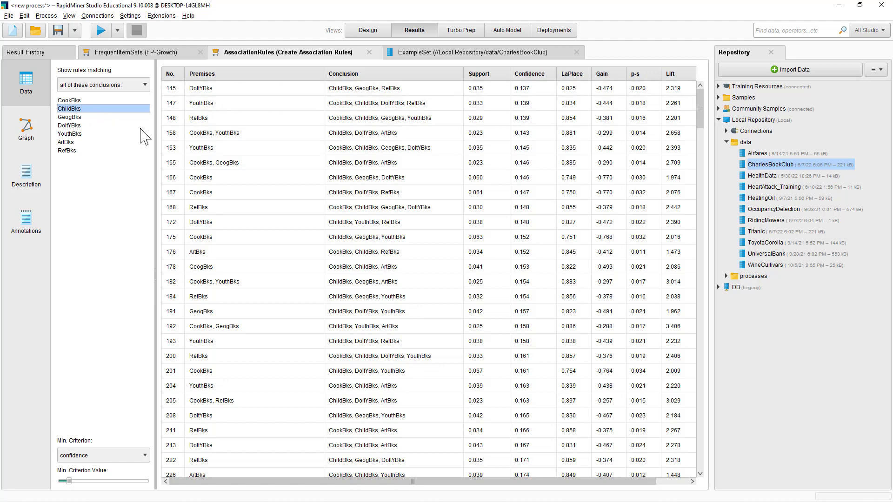
left_click(75, 117, "ctrl")
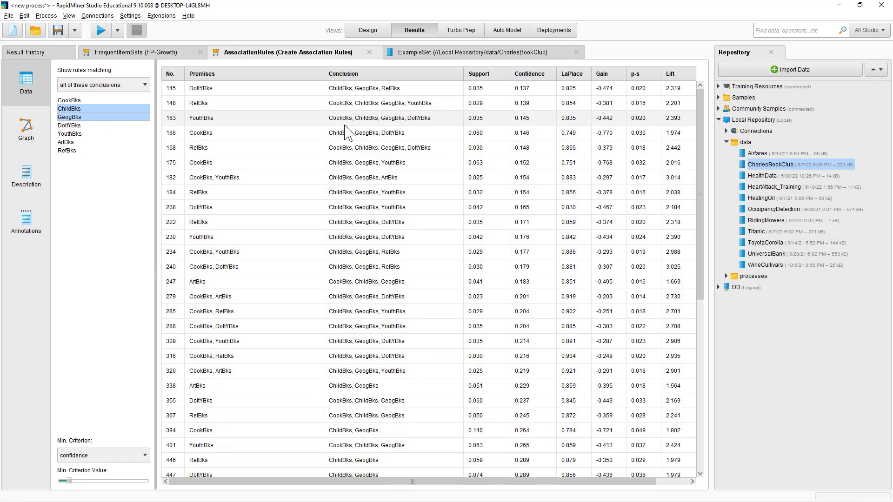